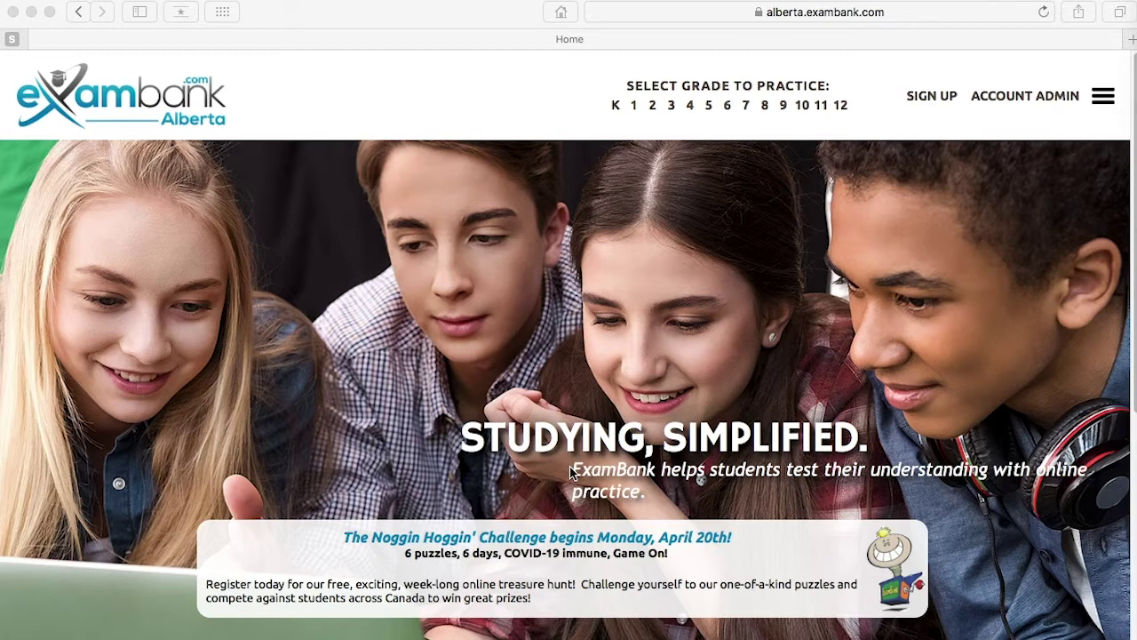
Go to the ACCOUNT ADMIN sign-in page from the ExamBank home page.
left_click(1047, 103)
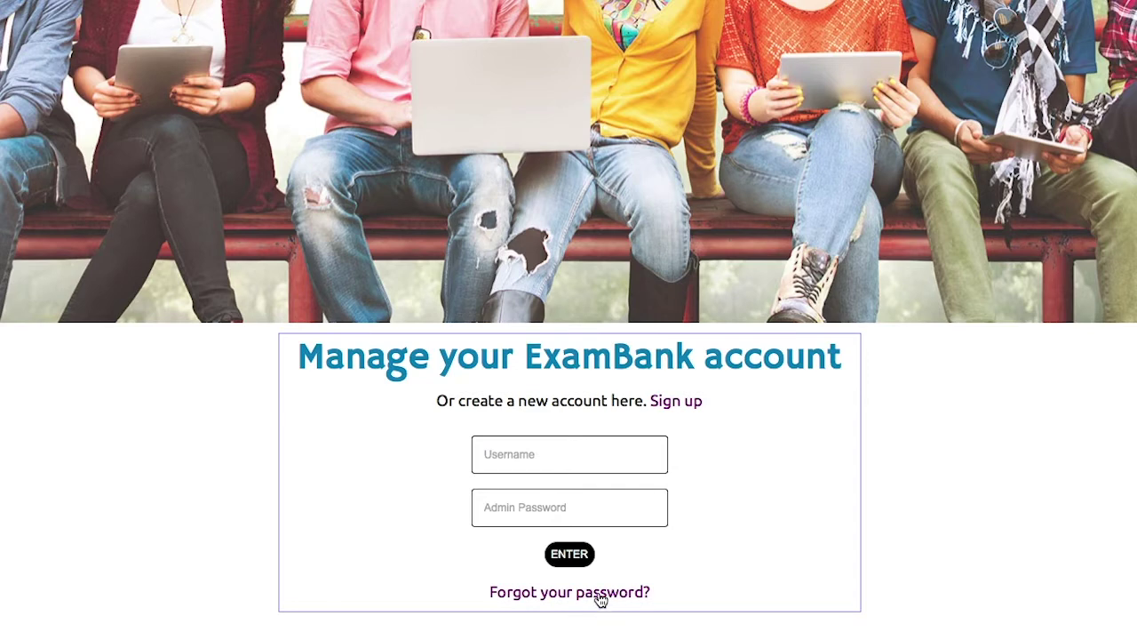
Log in to account administration with the autofilled username and admin password.
left_click(589, 458)
left_click(569, 554)
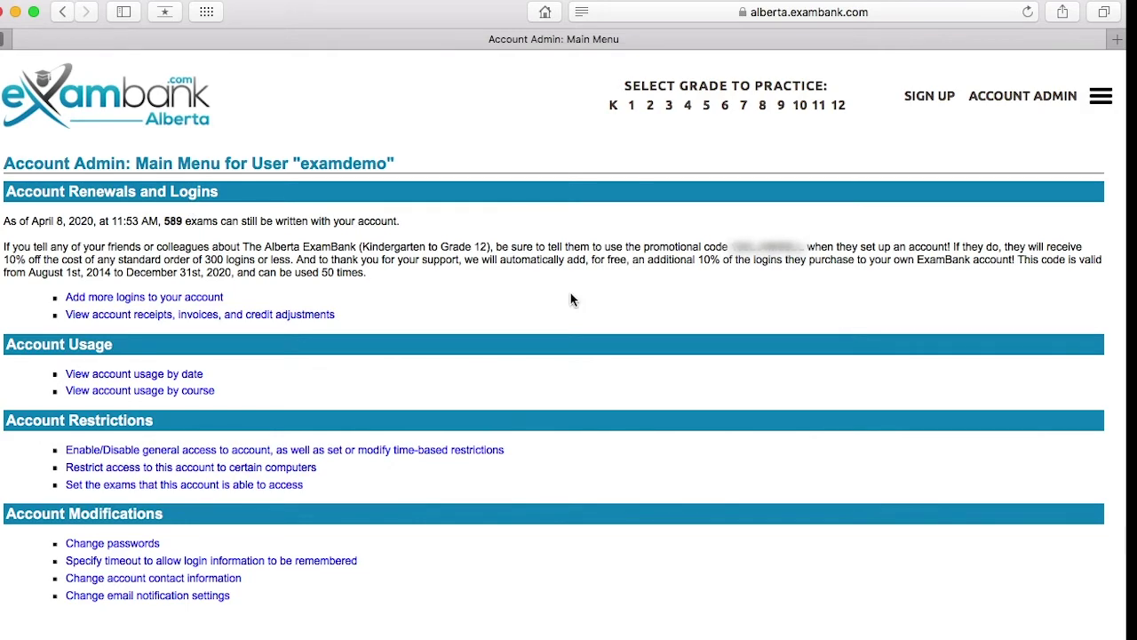
left_click(135, 298)
left_click(59, 12)
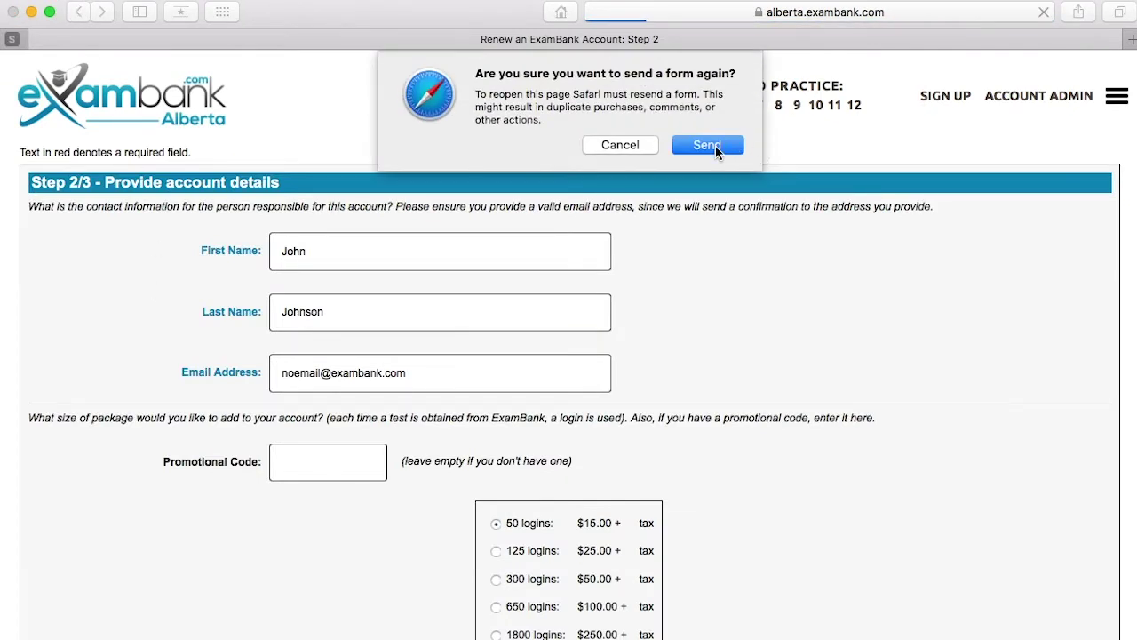
left_click(718, 147)
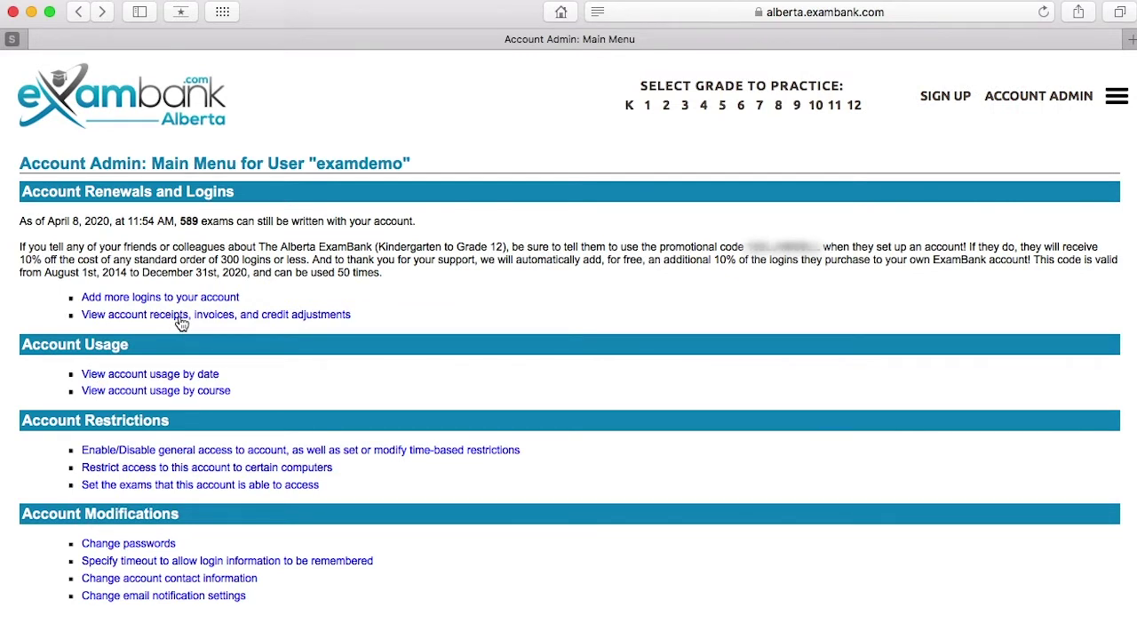
left_click(181, 318)
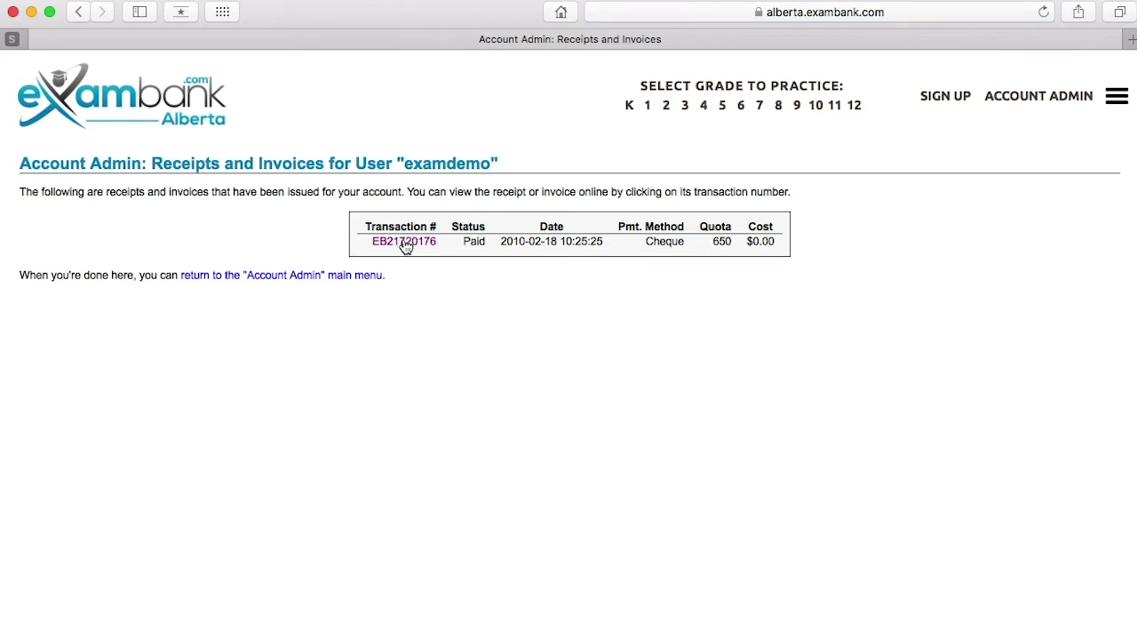
left_click(264, 276)
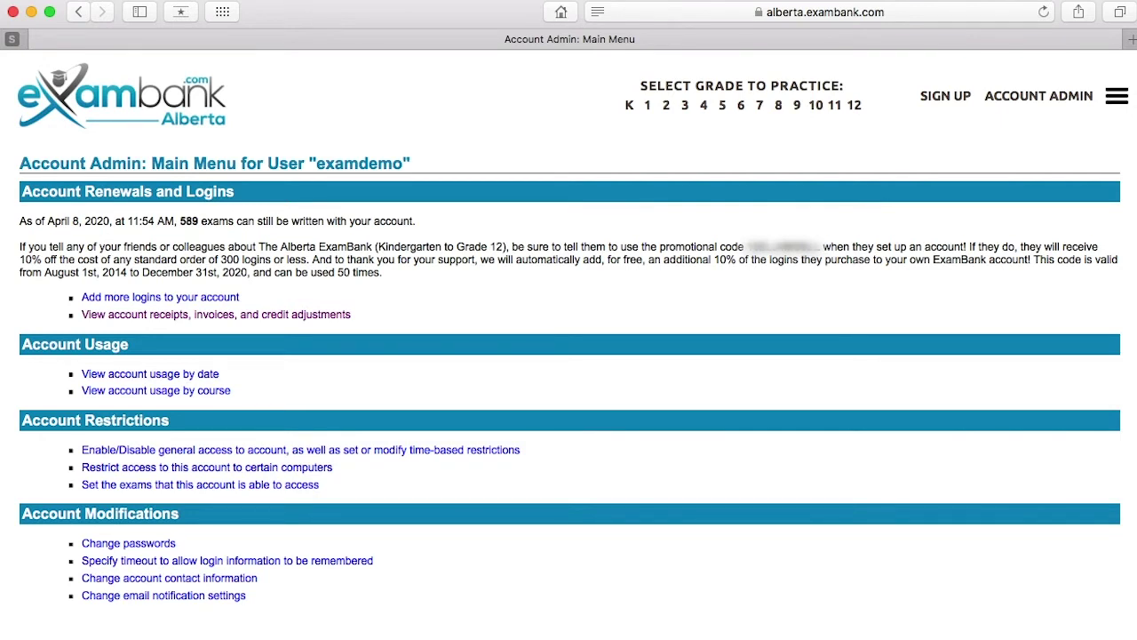
left_click(187, 374)
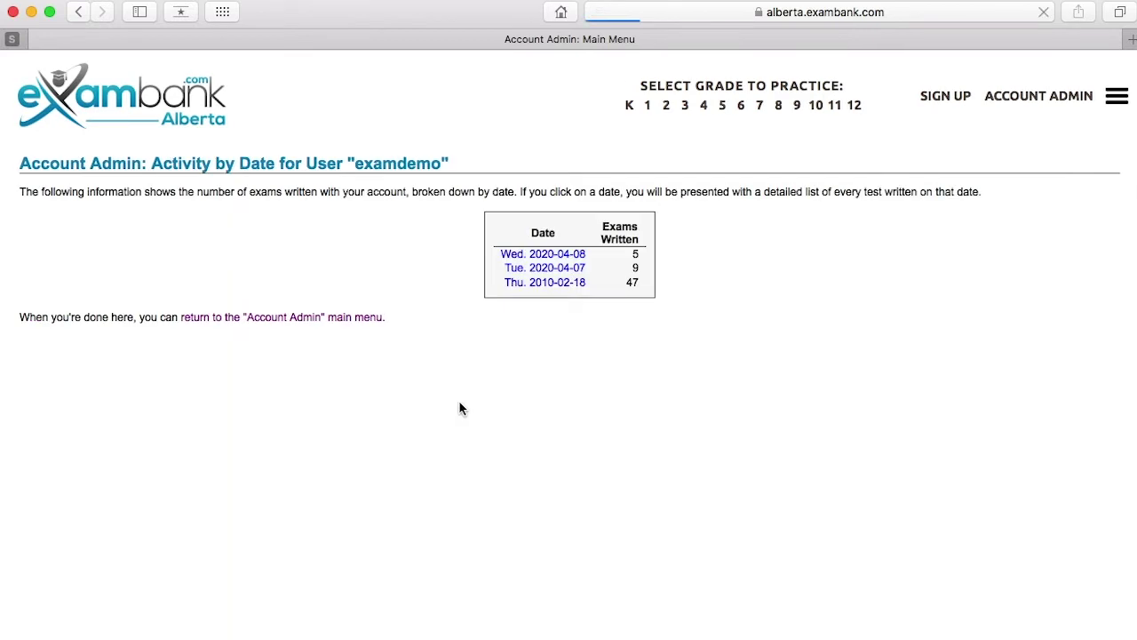
left_click(575, 268)
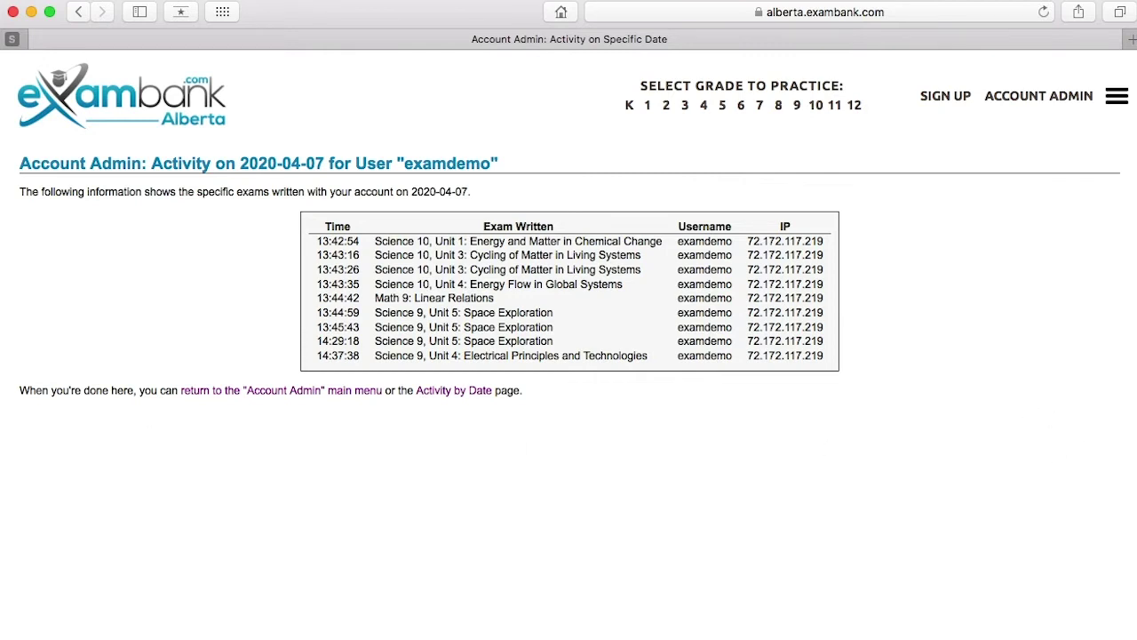
left_click(278, 391)
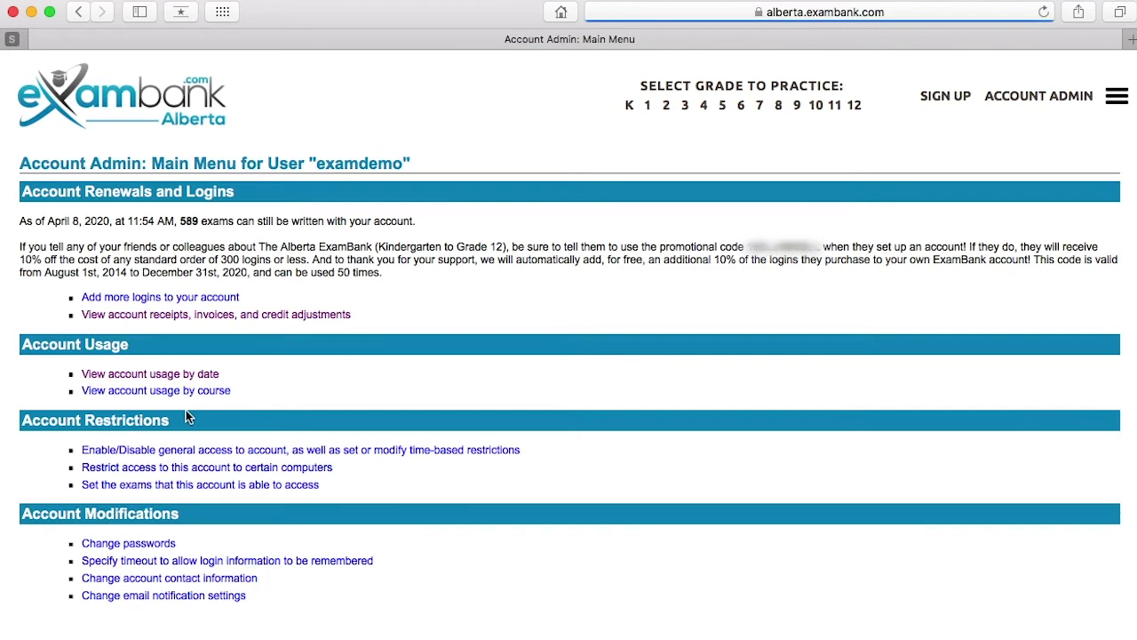
left_click(191, 392)
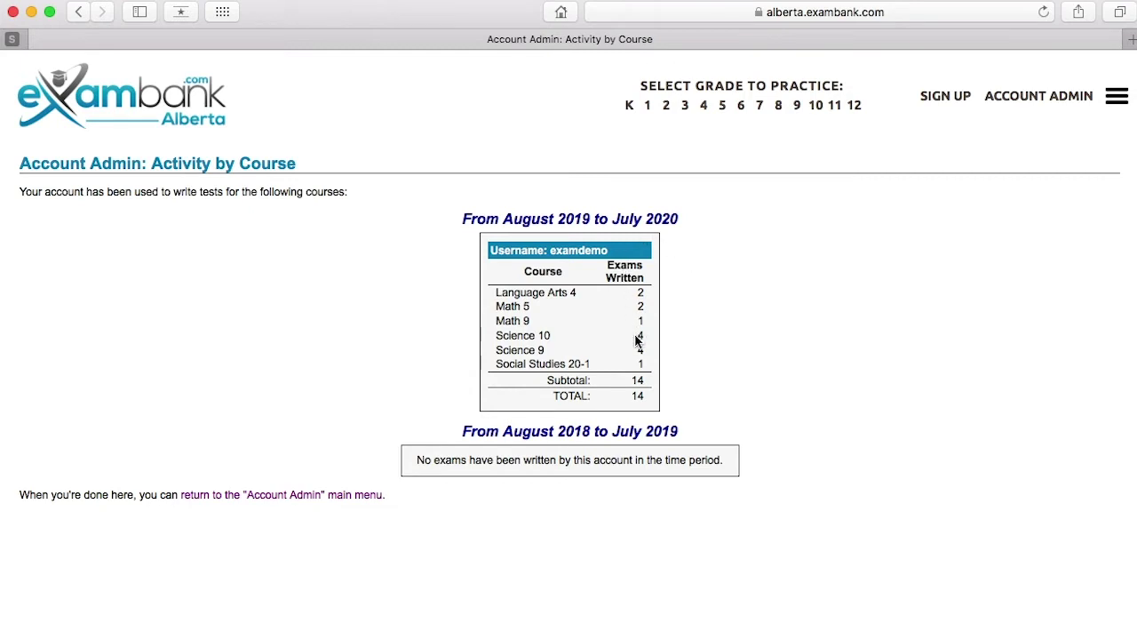
left_click(307, 494)
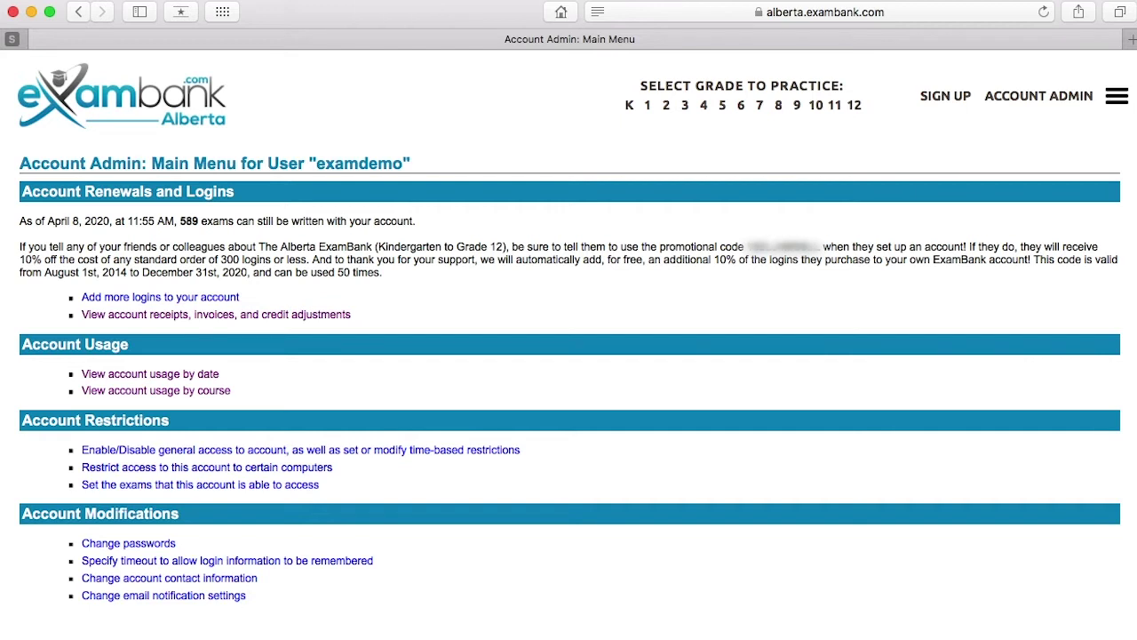
left_click(147, 451)
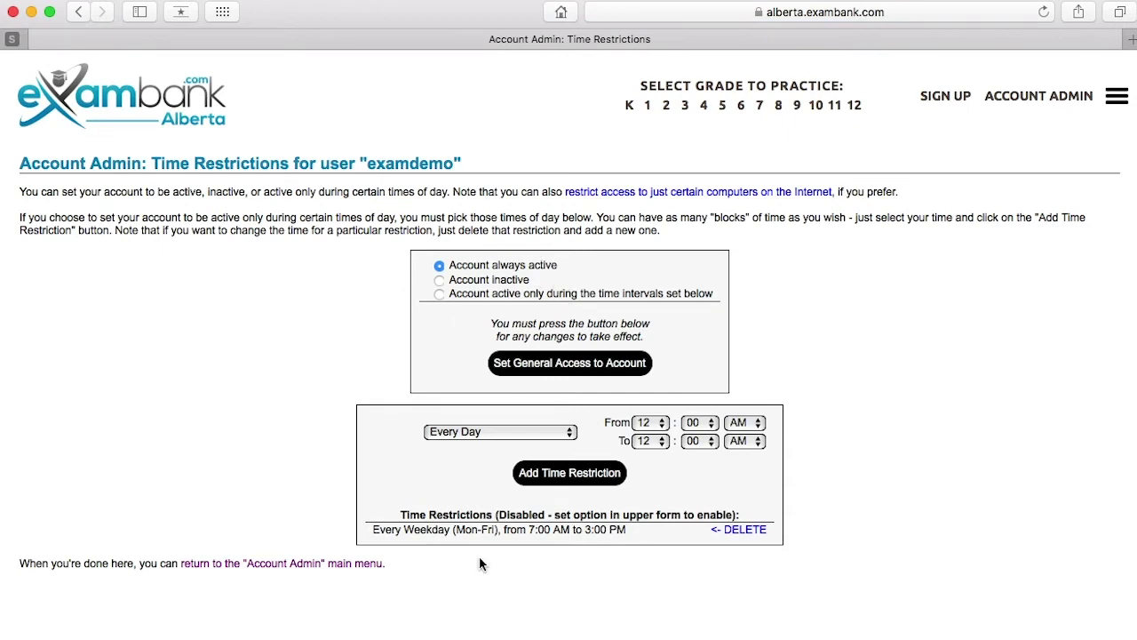
left_click(324, 565)
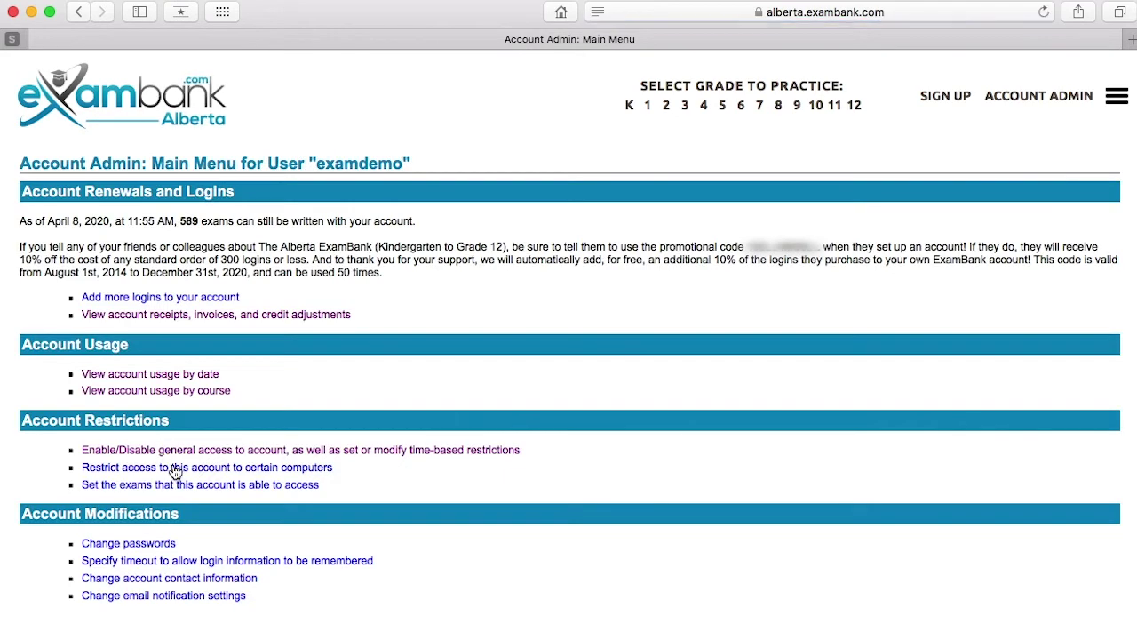
left_click(175, 468)
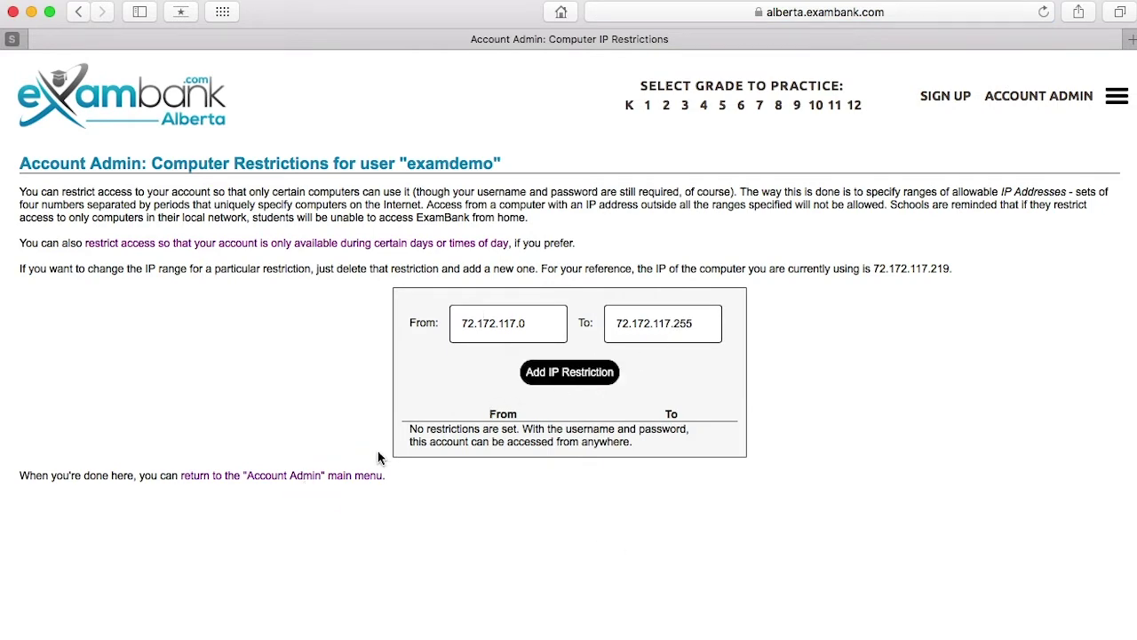
left_click(334, 477)
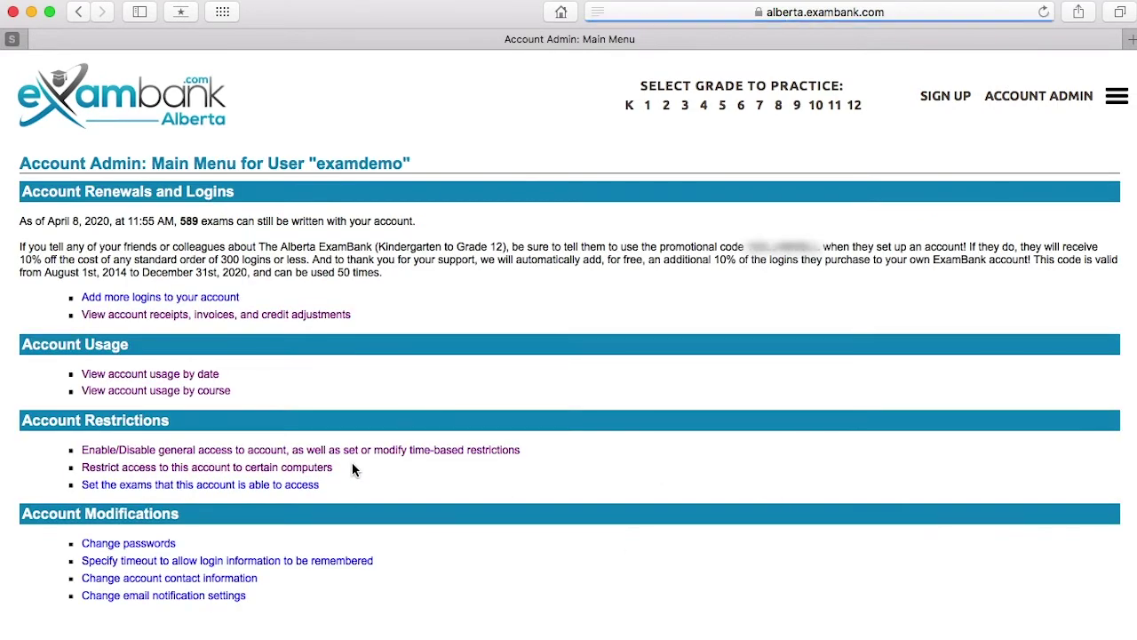
Make Grades 3 and 4 exams inaccessible, save the restrictions, and return to the main menu.
left_click(284, 486)
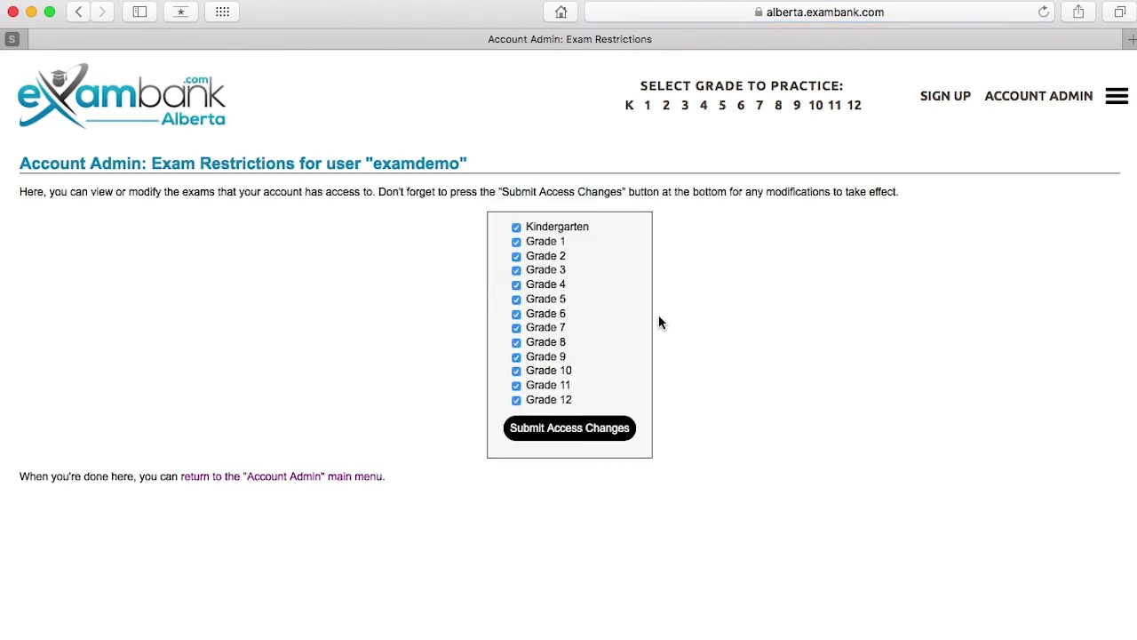
left_click(517, 270)
left_click(516, 282)
left_click(517, 286)
left_click(577, 424)
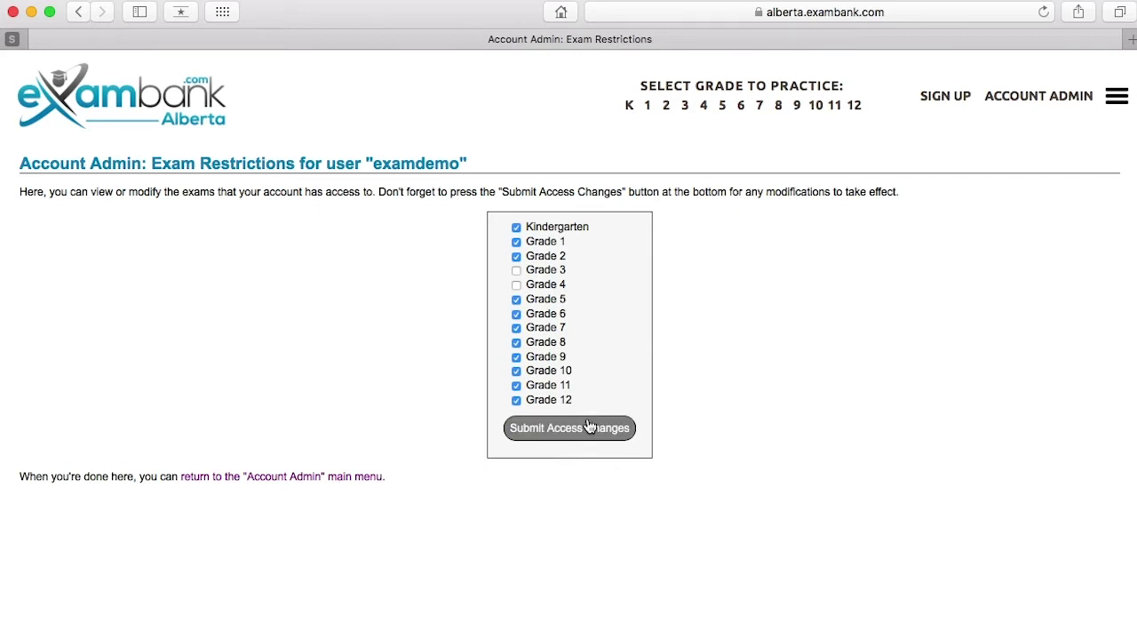
left_click(279, 477)
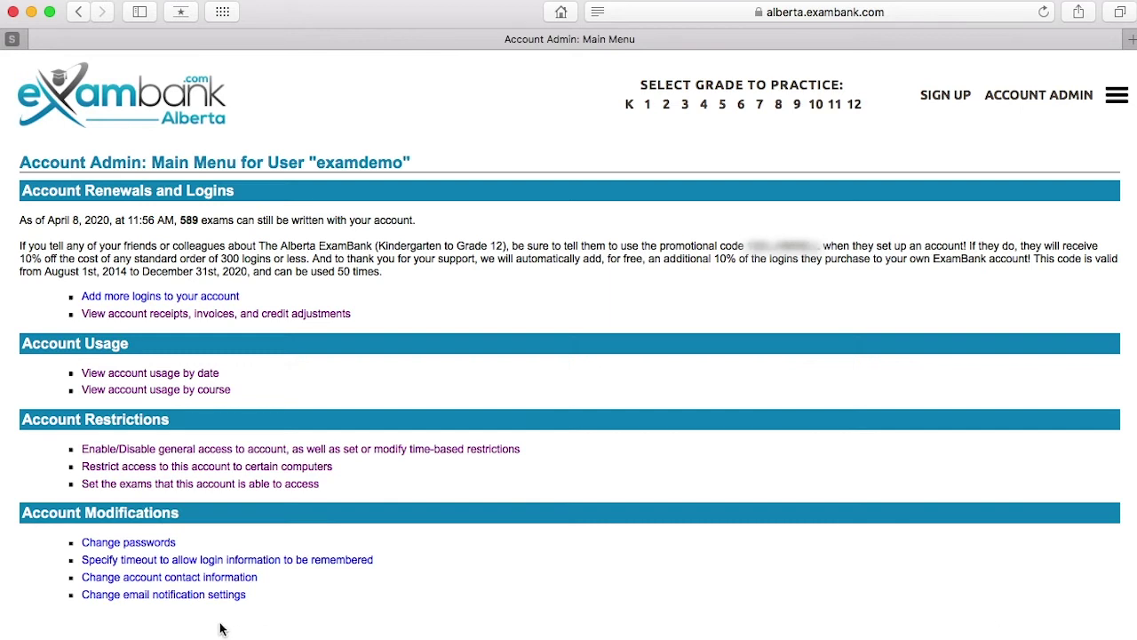
left_click(149, 544)
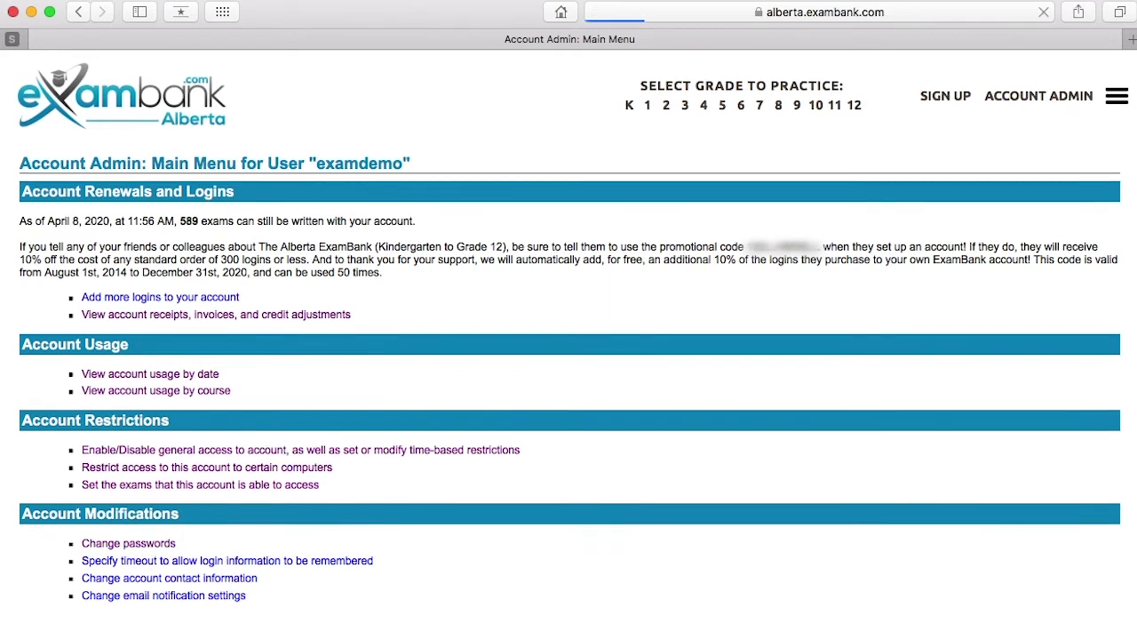
left_click(192, 562)
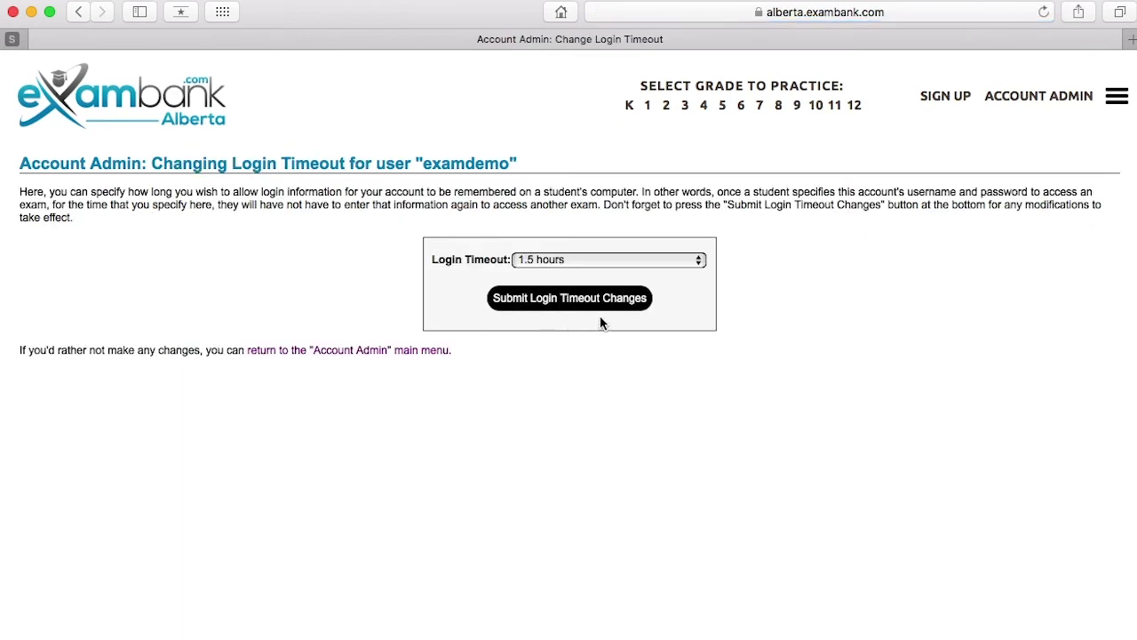
left_click(653, 260)
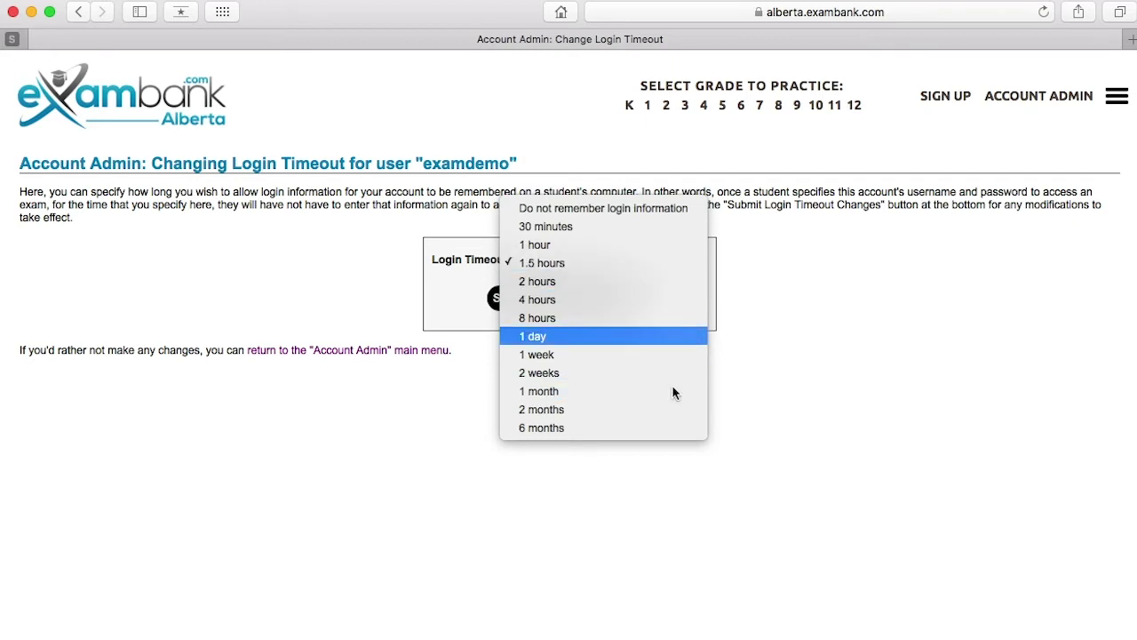
left_click(871, 366)
left_click(368, 350)
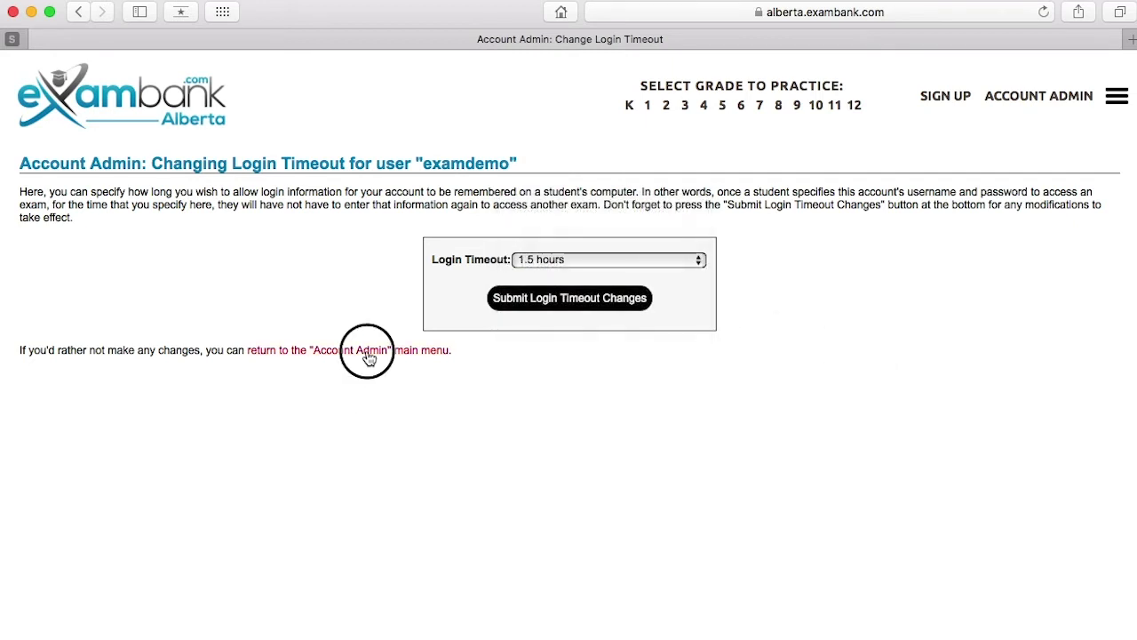
left_click(199, 578)
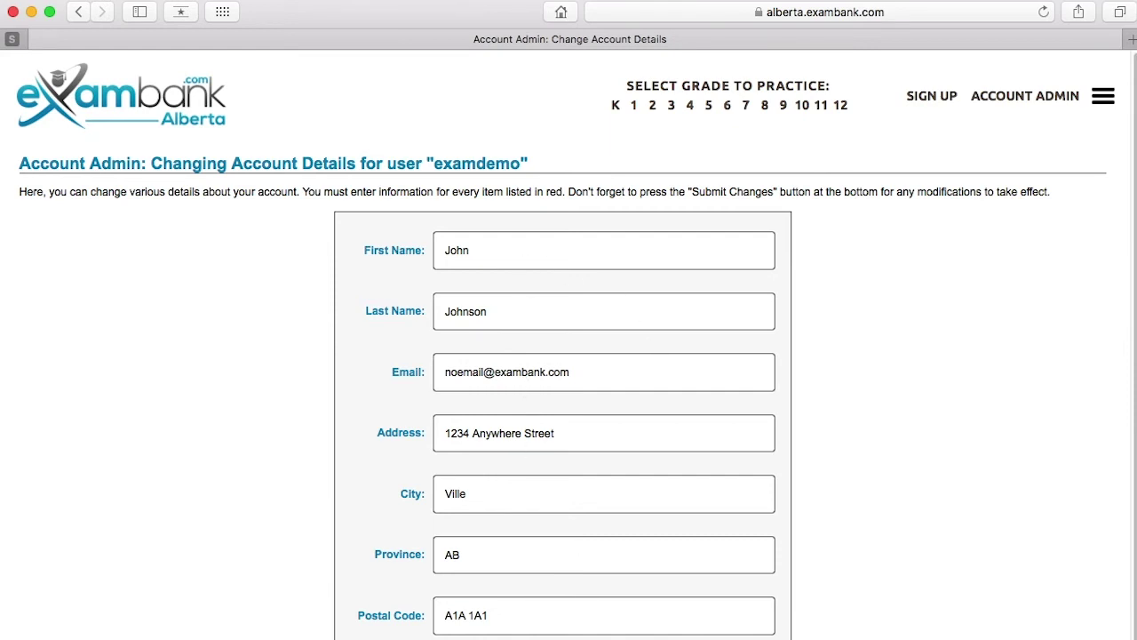
key("super+bracketleft")
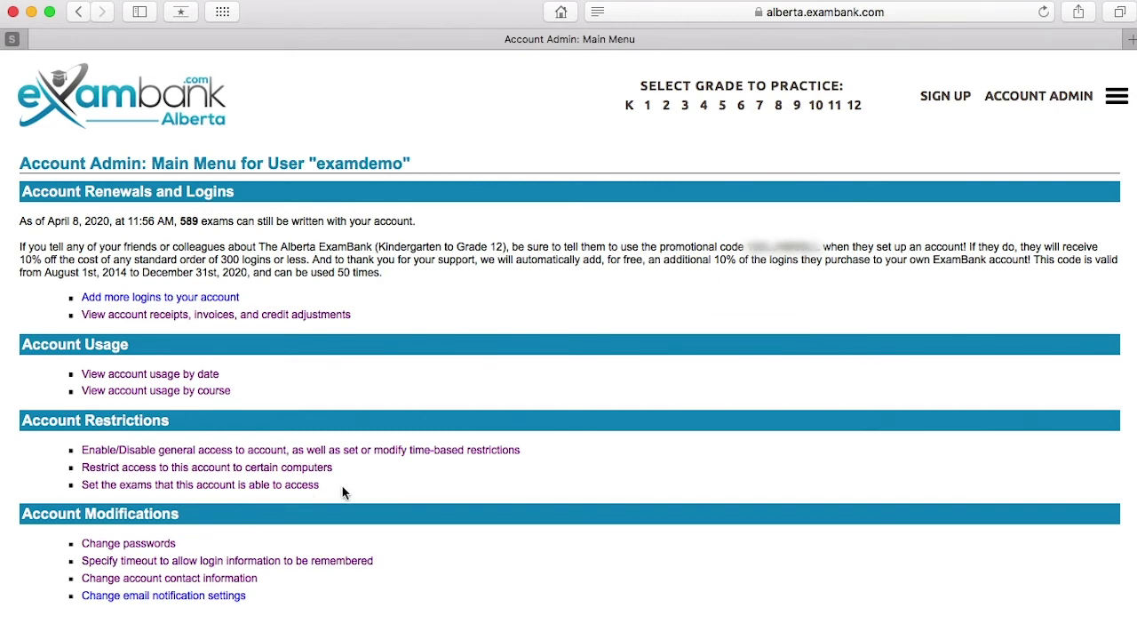
Submit email notifications with News, Noggin Hoggin' contest and Student Results all on 'Please send'.
left_click(204, 595)
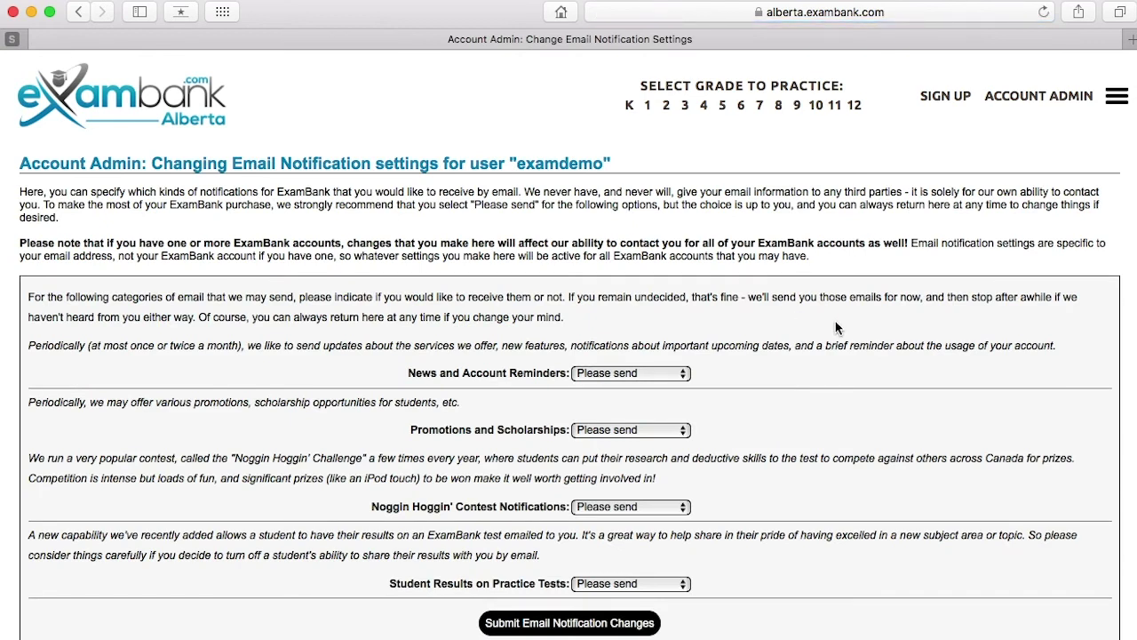
left_click(652, 374)
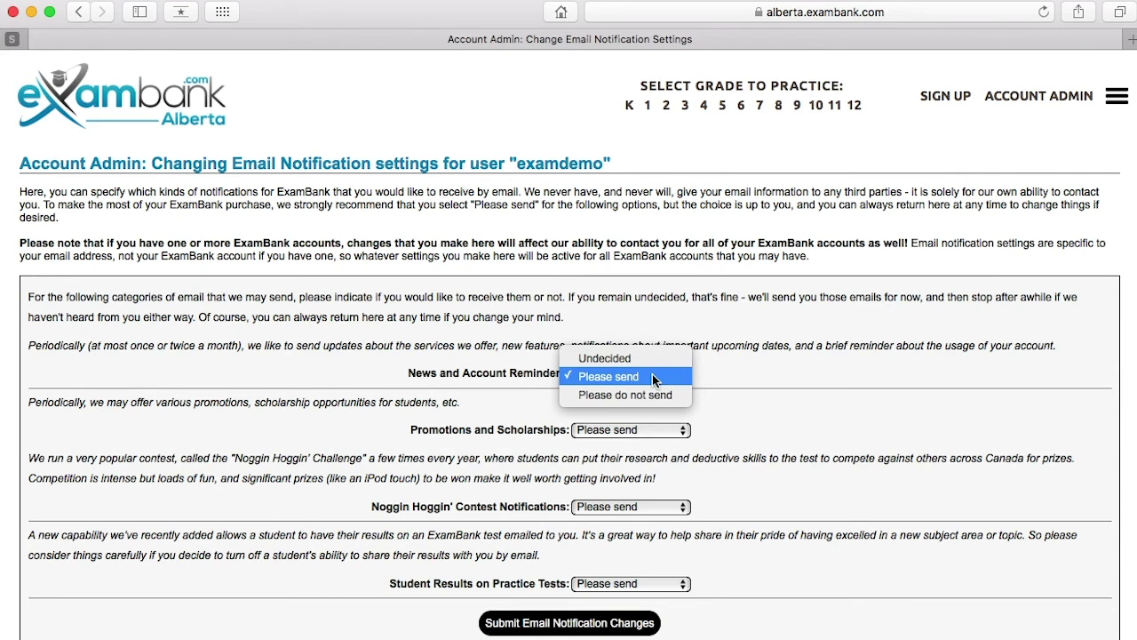
left_click(811, 389)
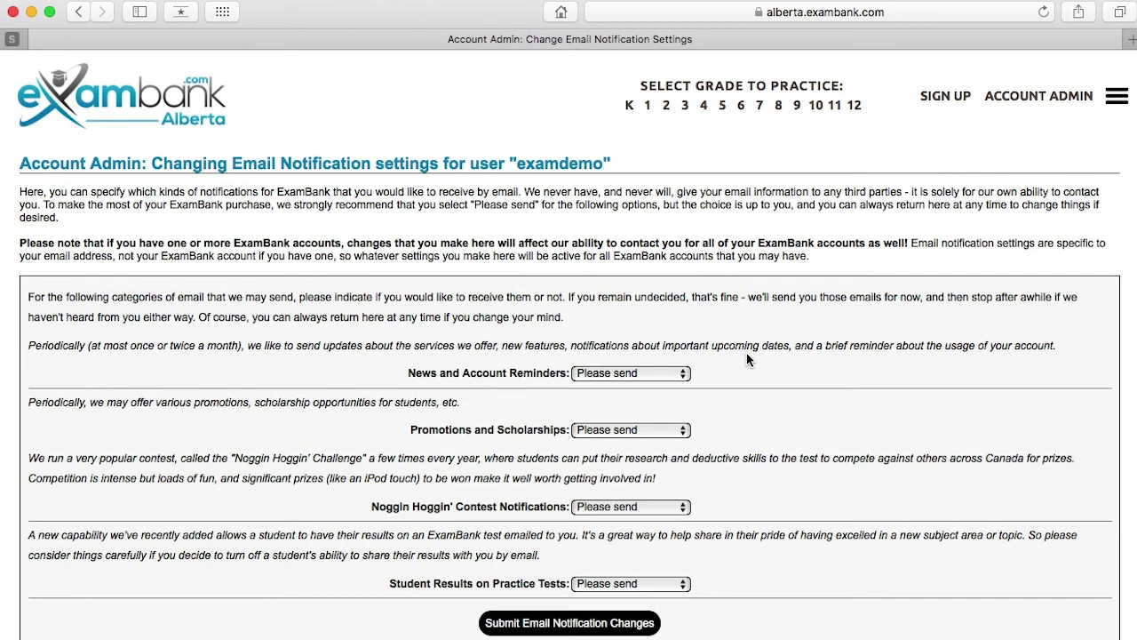
scroll(753, 395, "down", 1)
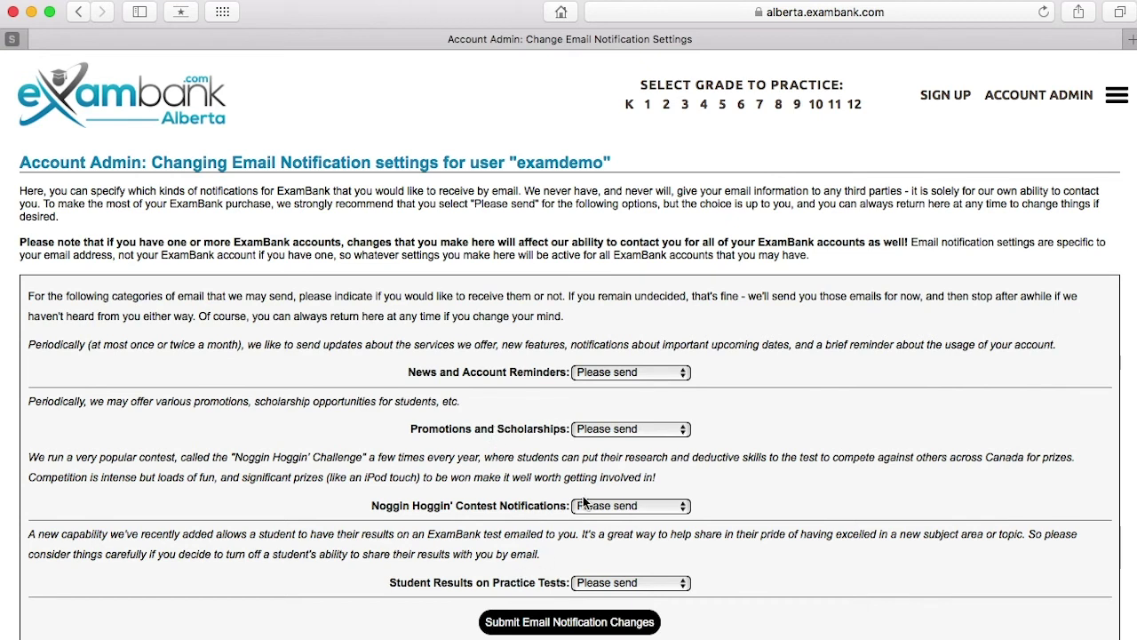
left_click(685, 506)
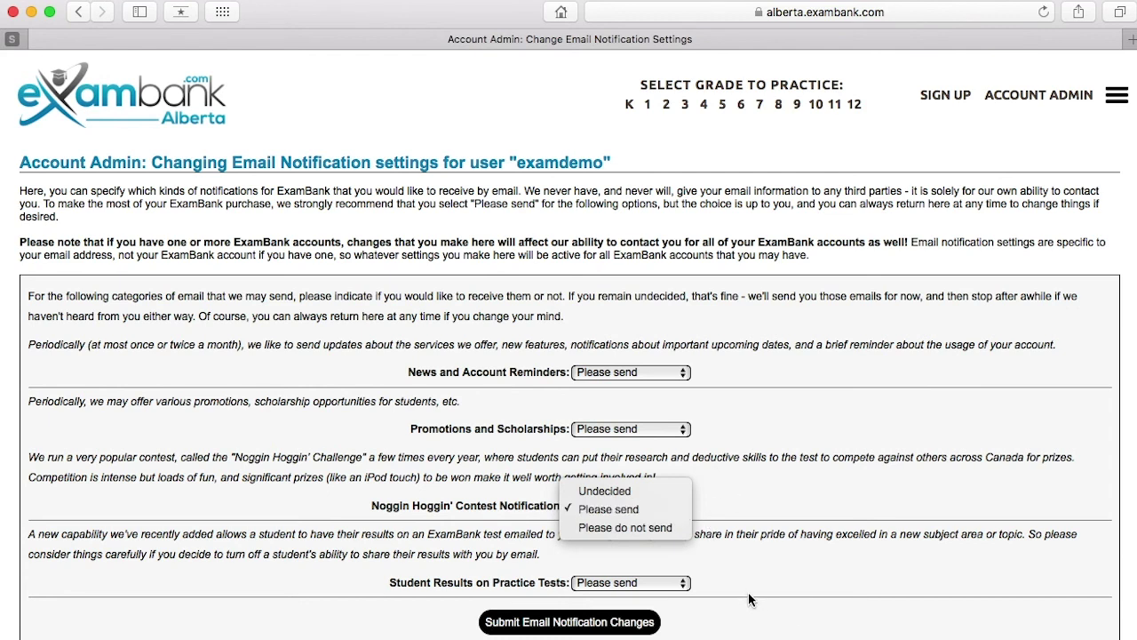
left_click(530, 587)
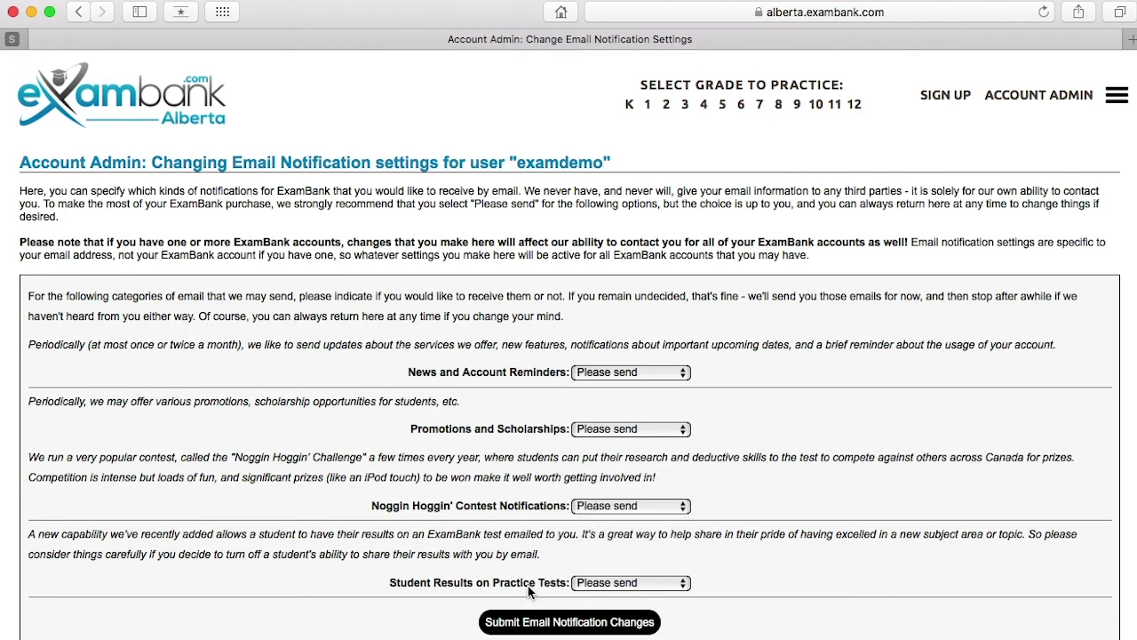
left_click(644, 584)
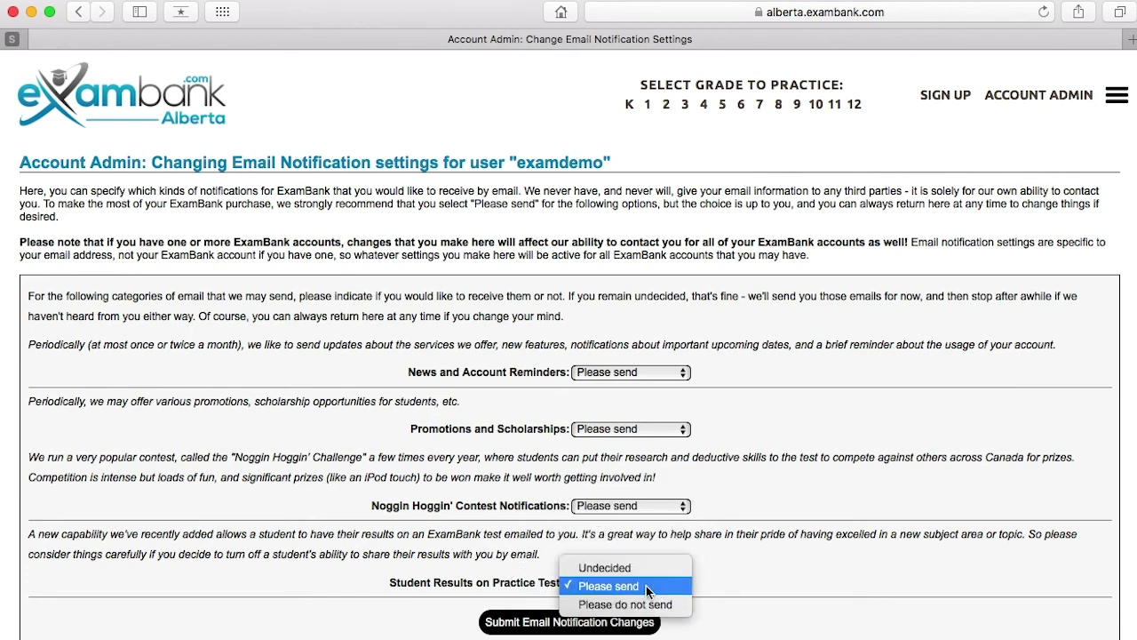
left_click(851, 544)
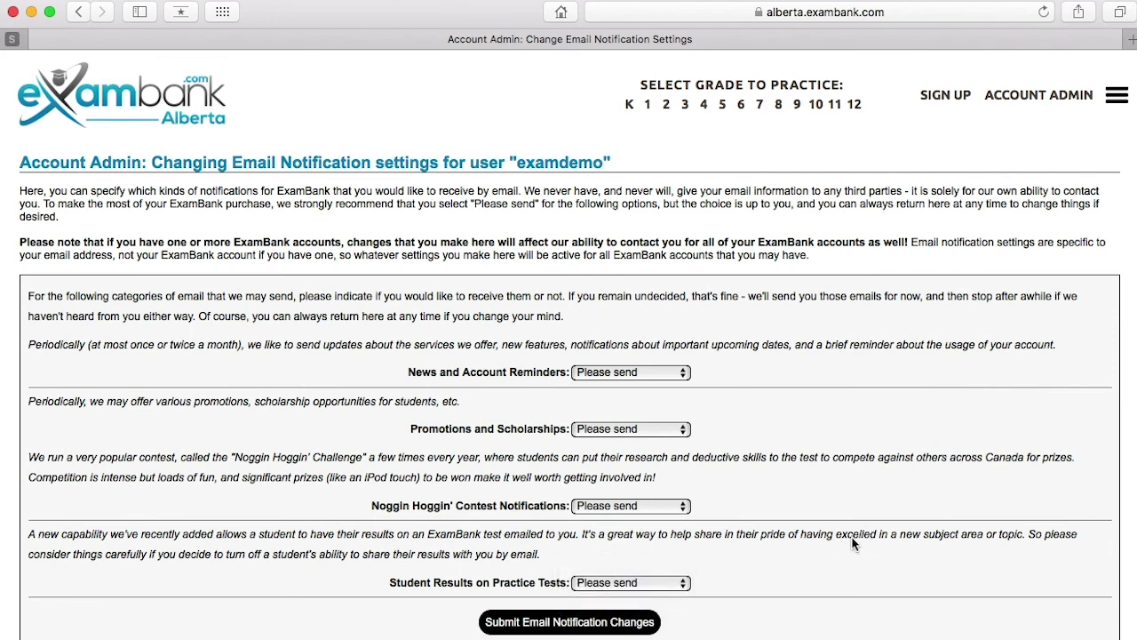
left_click(569, 621)
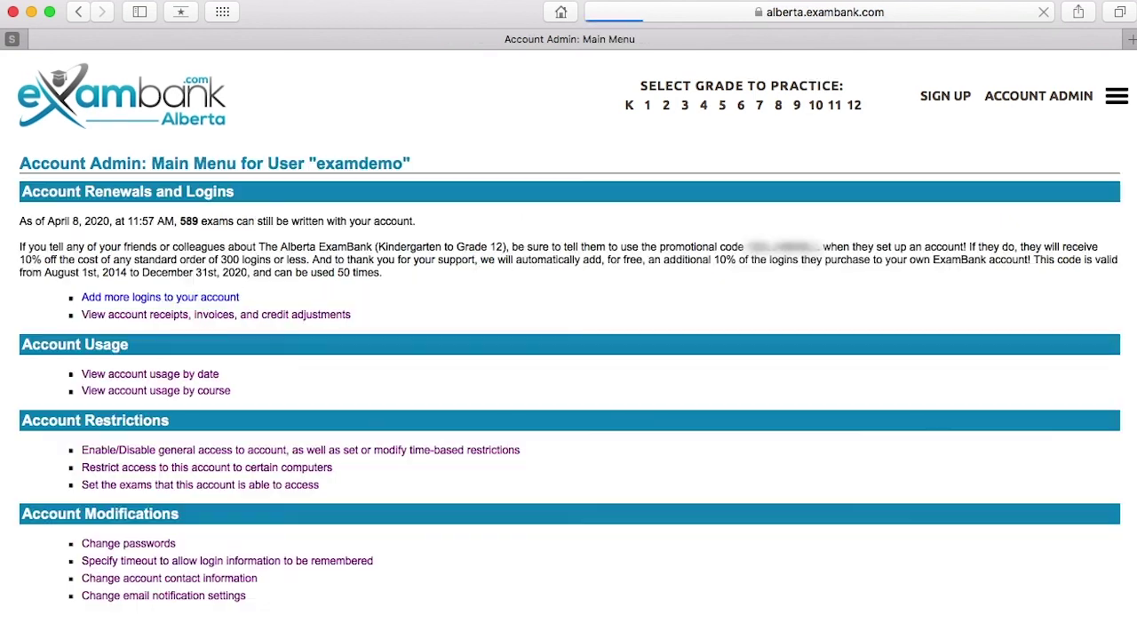